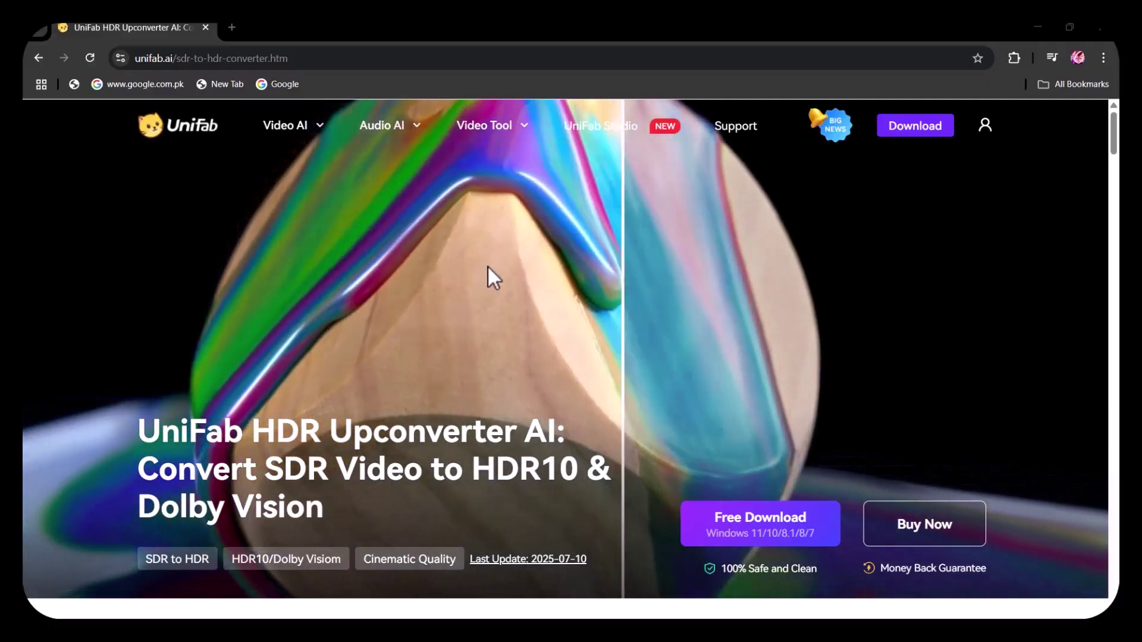
Browse the UniFab product page, then start the free Windows download from the top.
scroll(487, 268, down, 8)
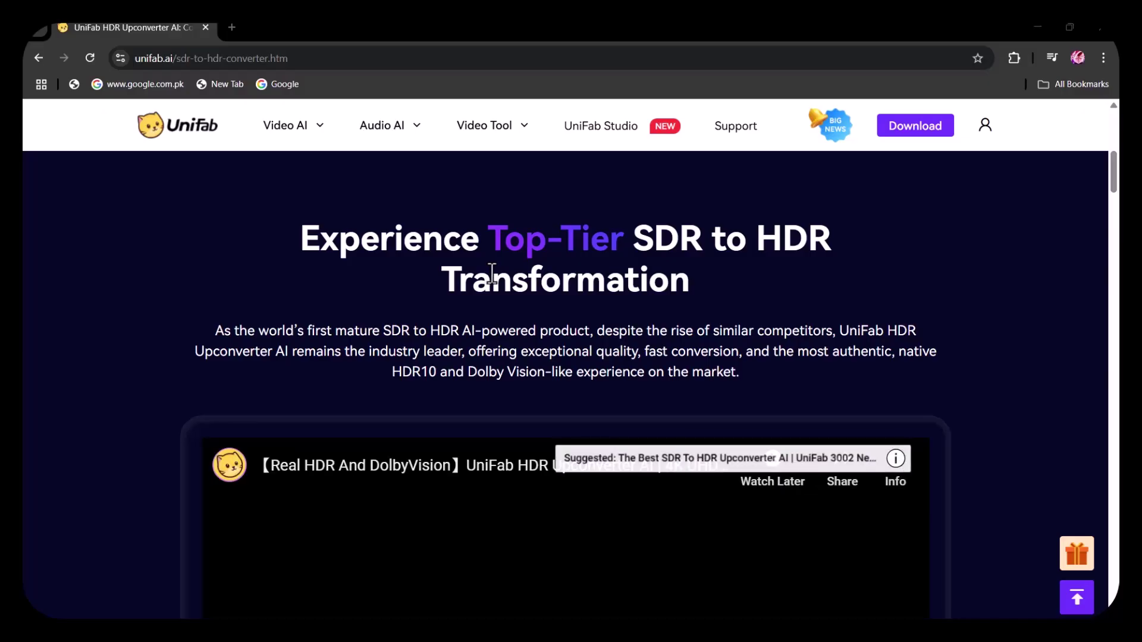
scroll(492, 273, down, 3)
scroll(492, 273, down, 3)
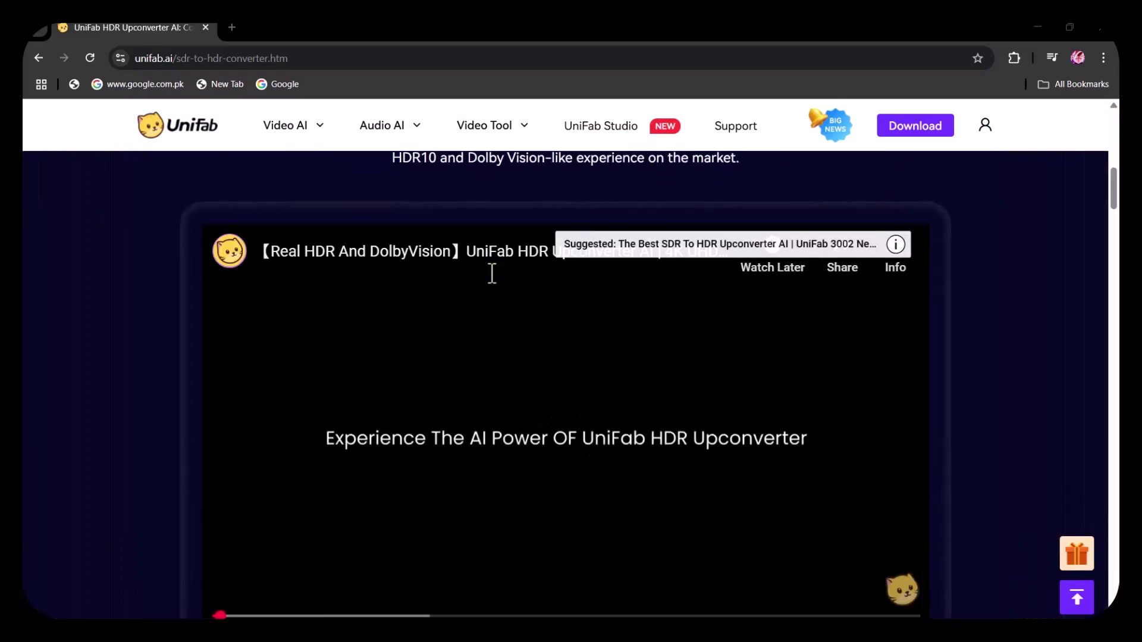
scroll(492, 274, down, 10)
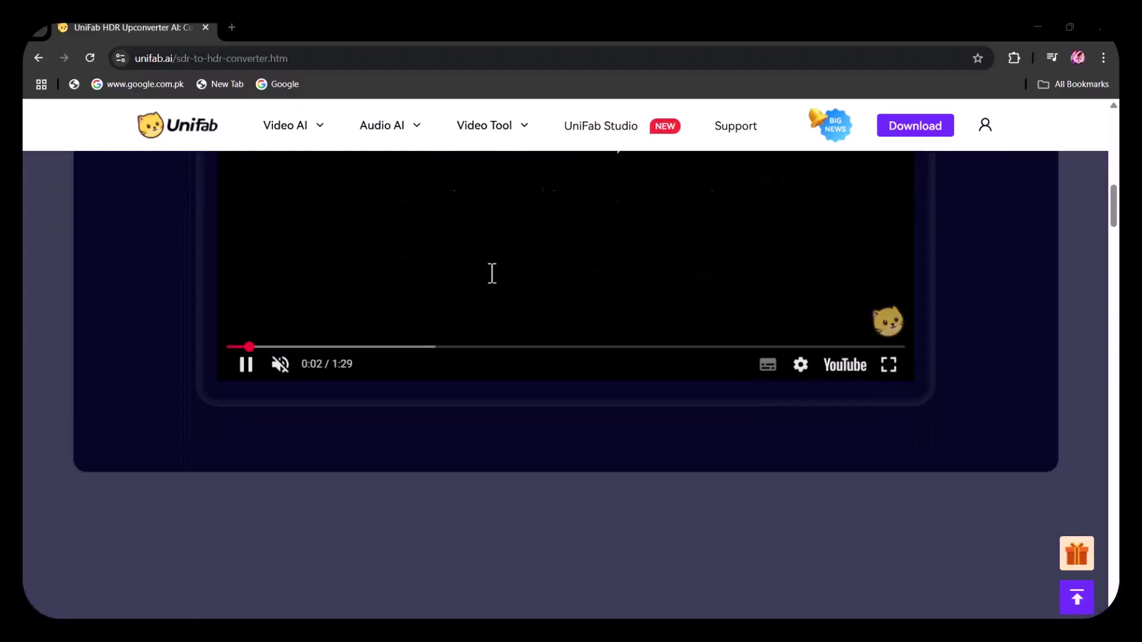
scroll(492, 274, down, 1)
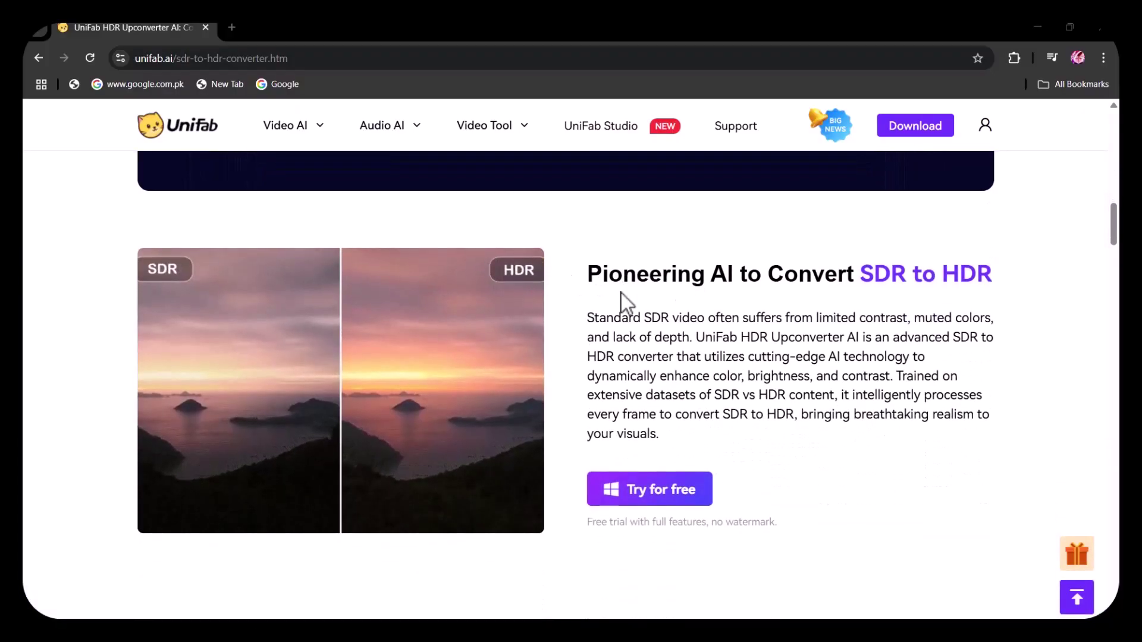
scroll(620, 294, down, 8)
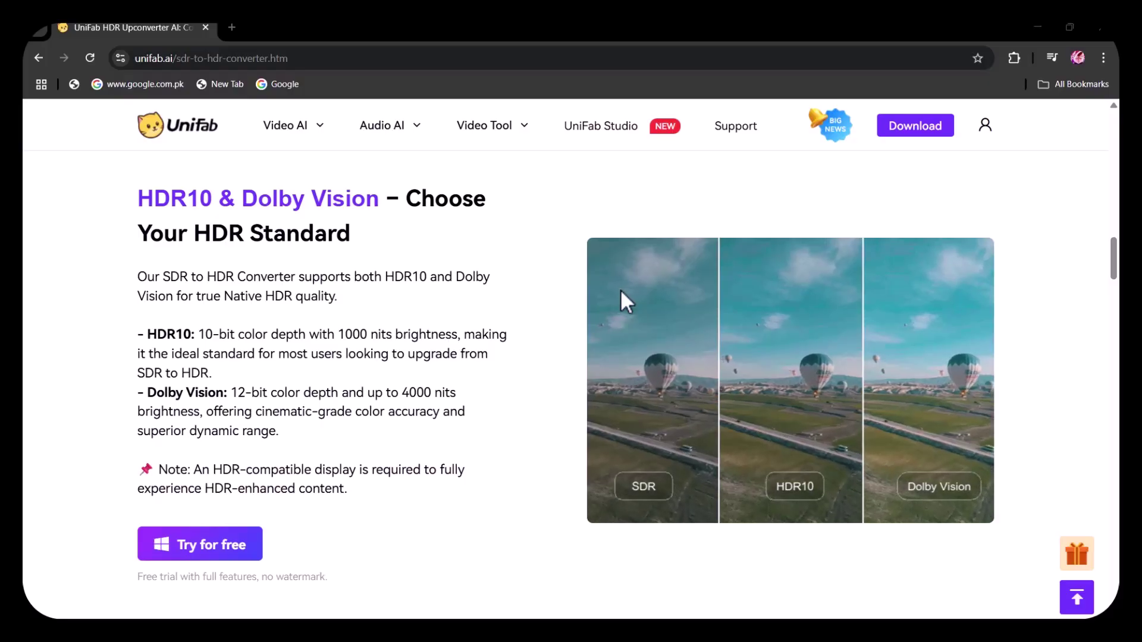
scroll(620, 290, down, 1)
scroll(620, 289, down, 6)
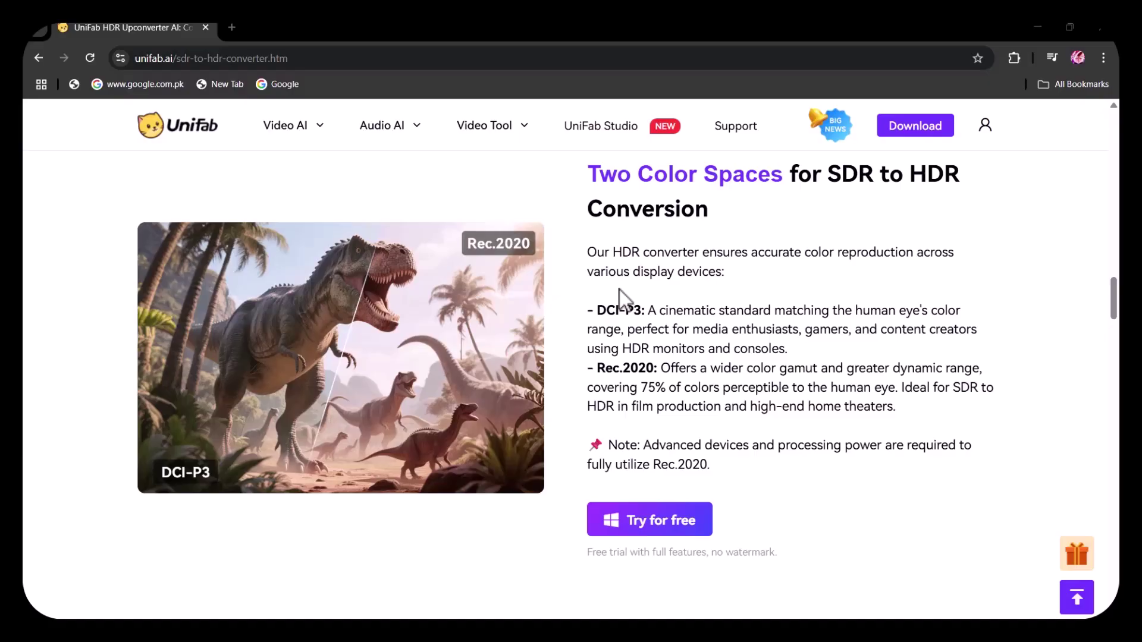
scroll(620, 290, down, 6)
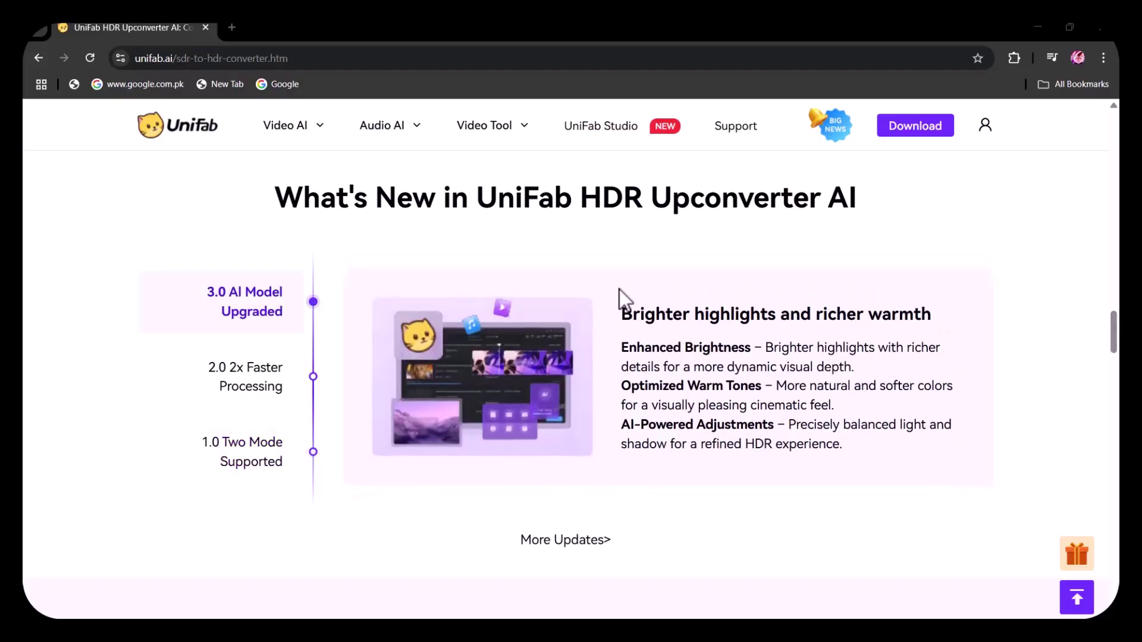
scroll(619, 289, down, 6)
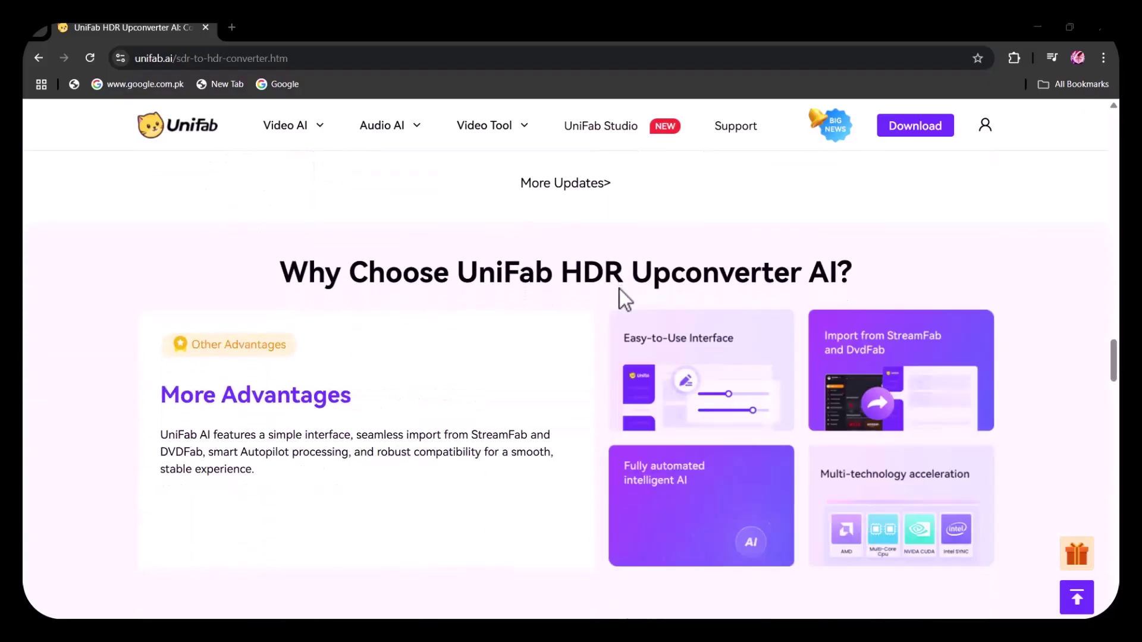
scroll(620, 289, down, 1)
scroll(619, 289, down, 1)
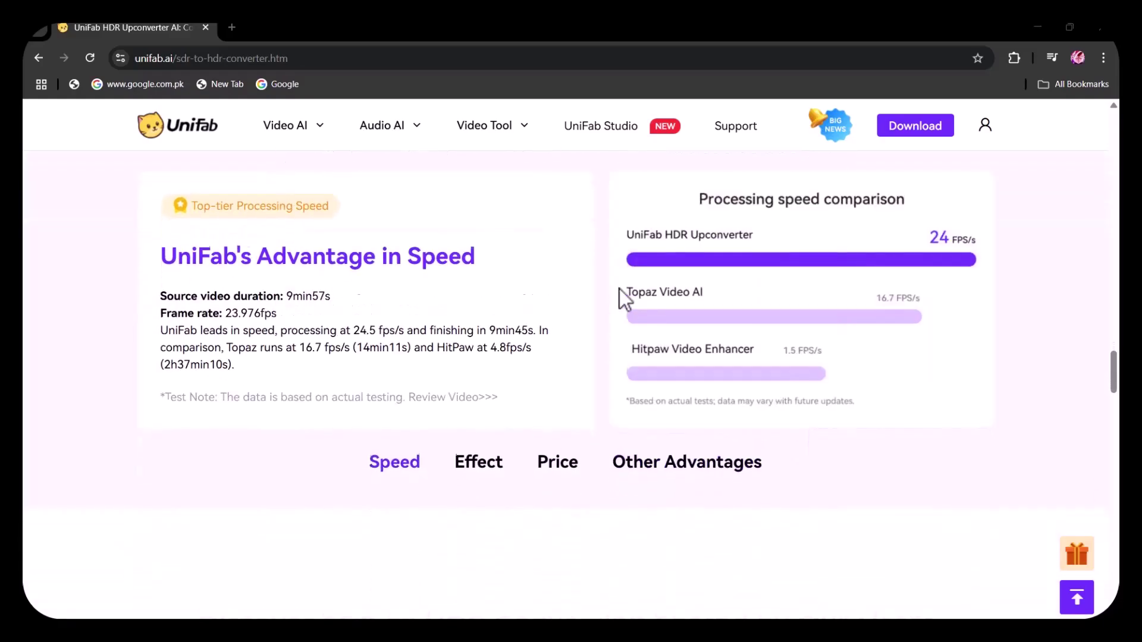
scroll(620, 289, down, 4)
scroll(620, 288, down, 1)
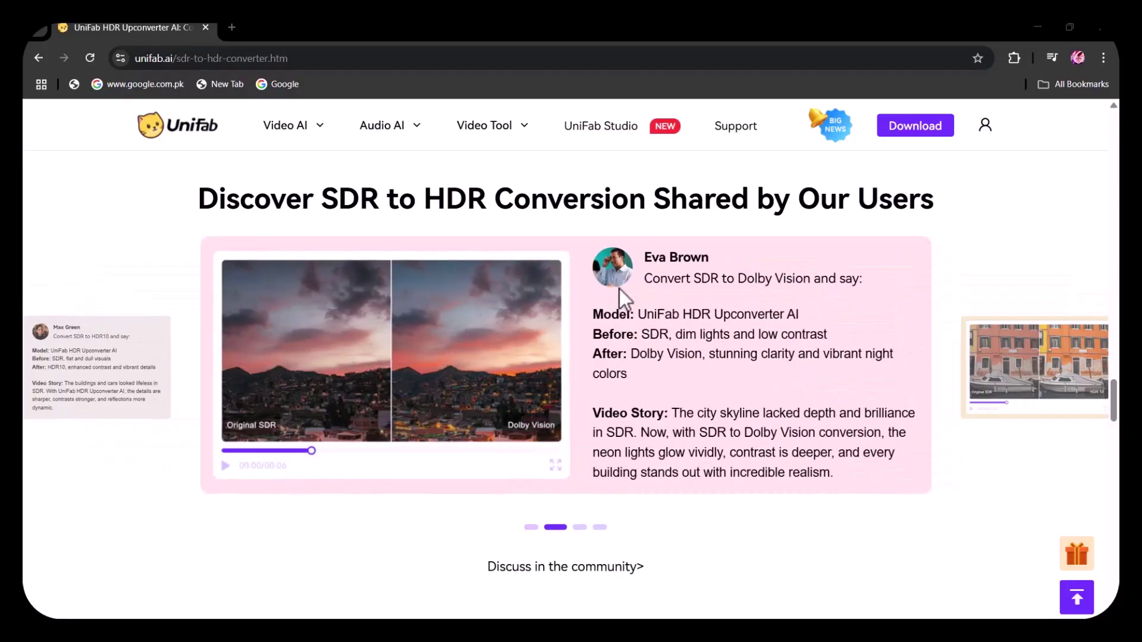
scroll(619, 288, down, 5)
scroll(619, 288, down, 1)
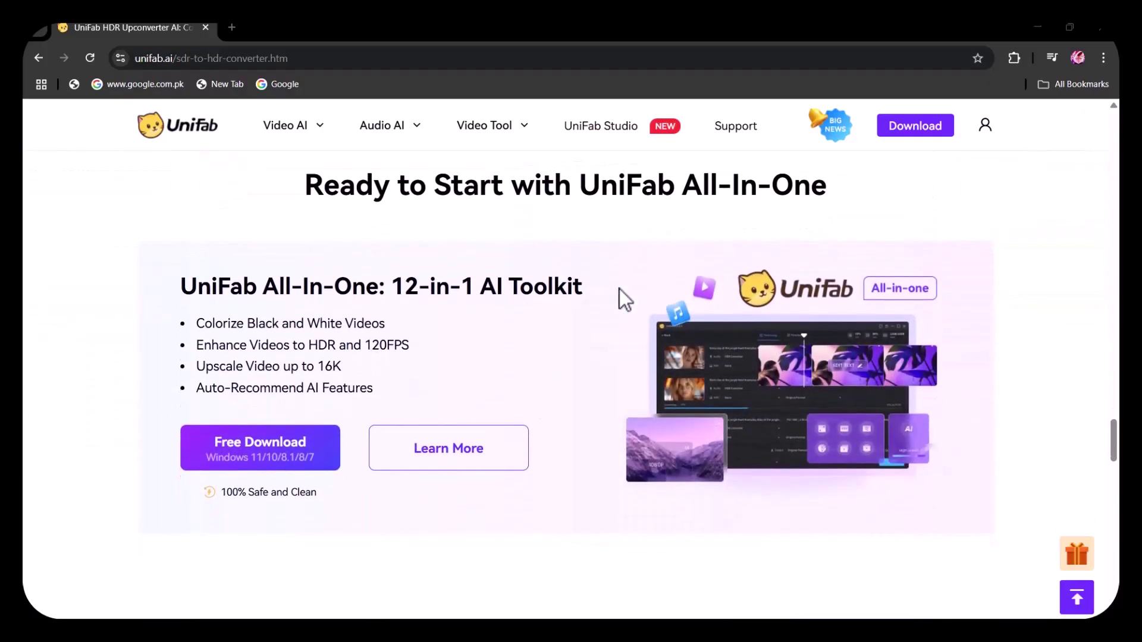
scroll(397, 248, down, 6)
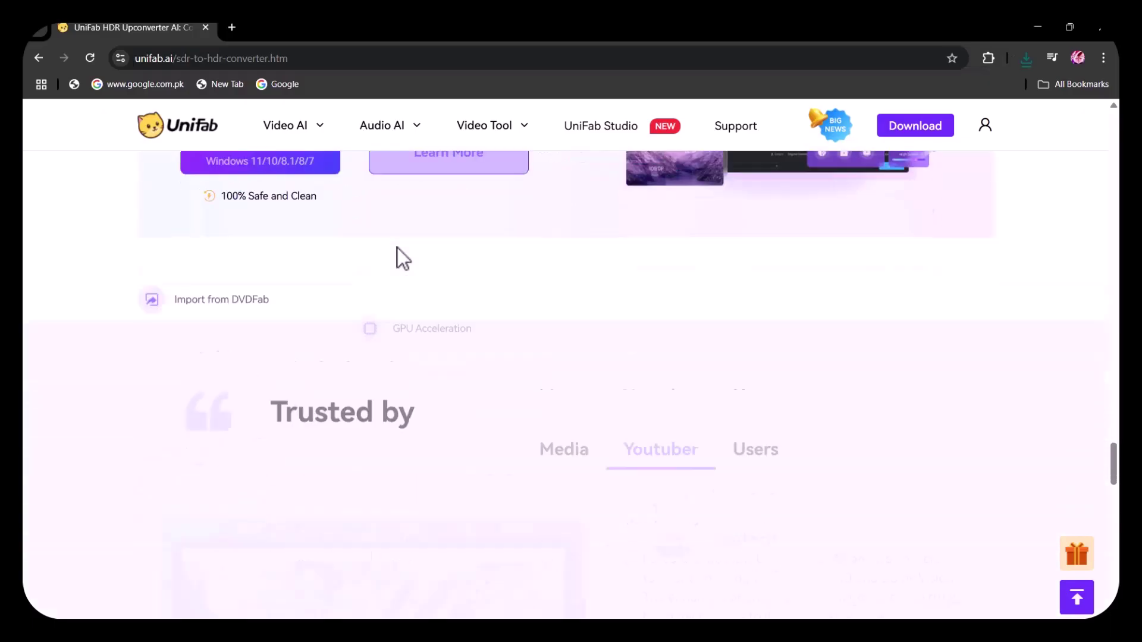
scroll(397, 248, down, 5)
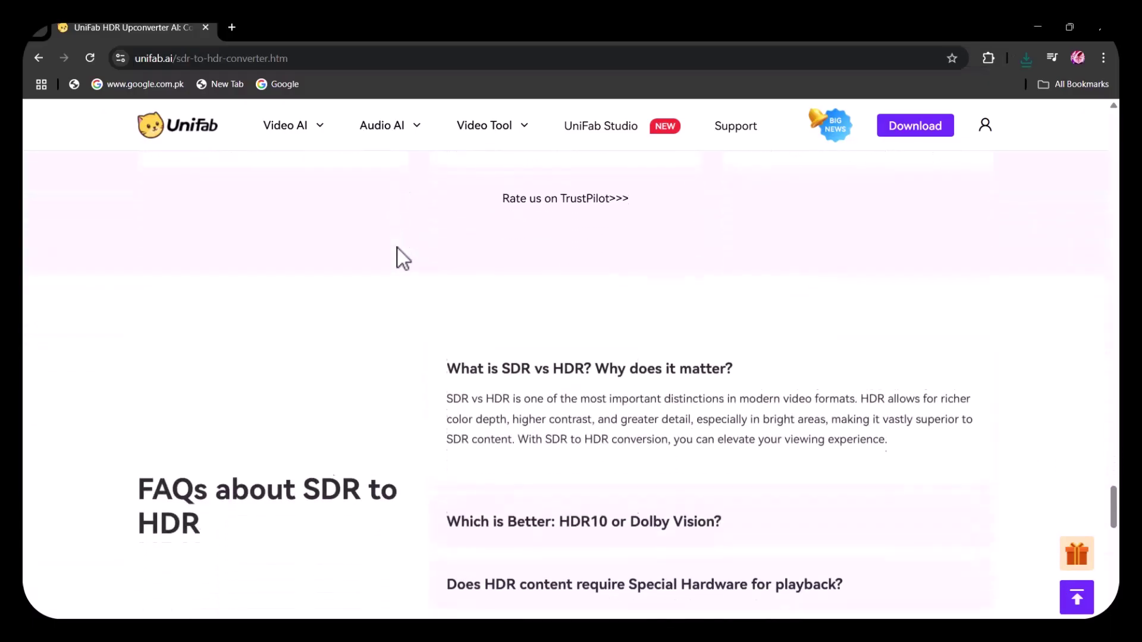
scroll(397, 248, up, 15)
scroll(396, 248, up, 15)
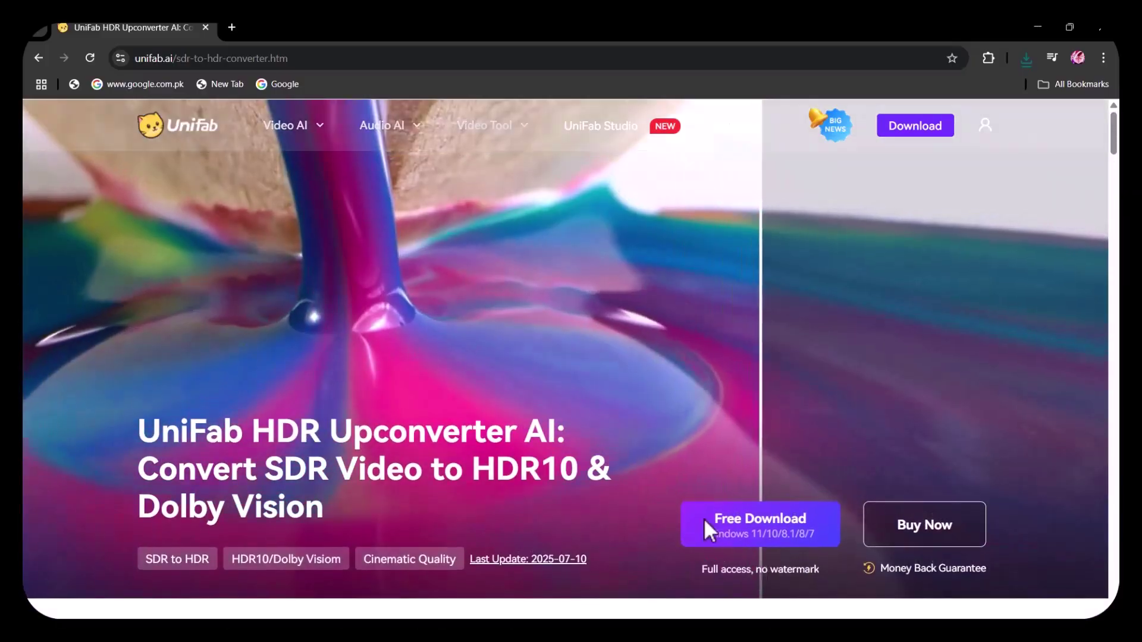
click(764, 535)
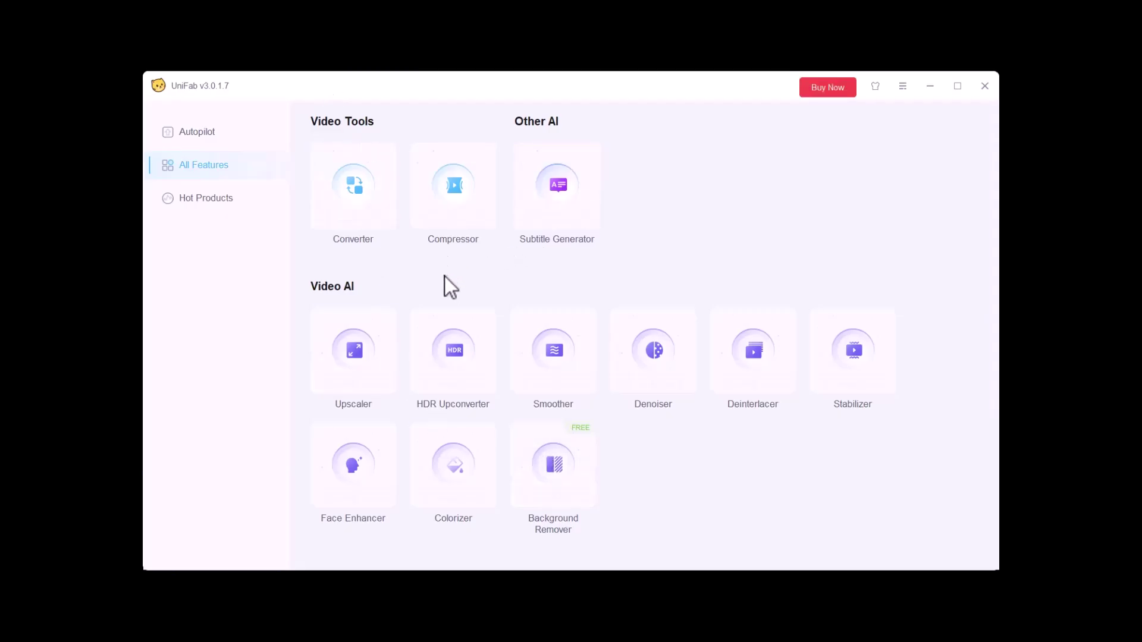
Load 6394054-hd_2048_1024_24fps.mp4 from Downloads into HDR Upconverter.
click(451, 359)
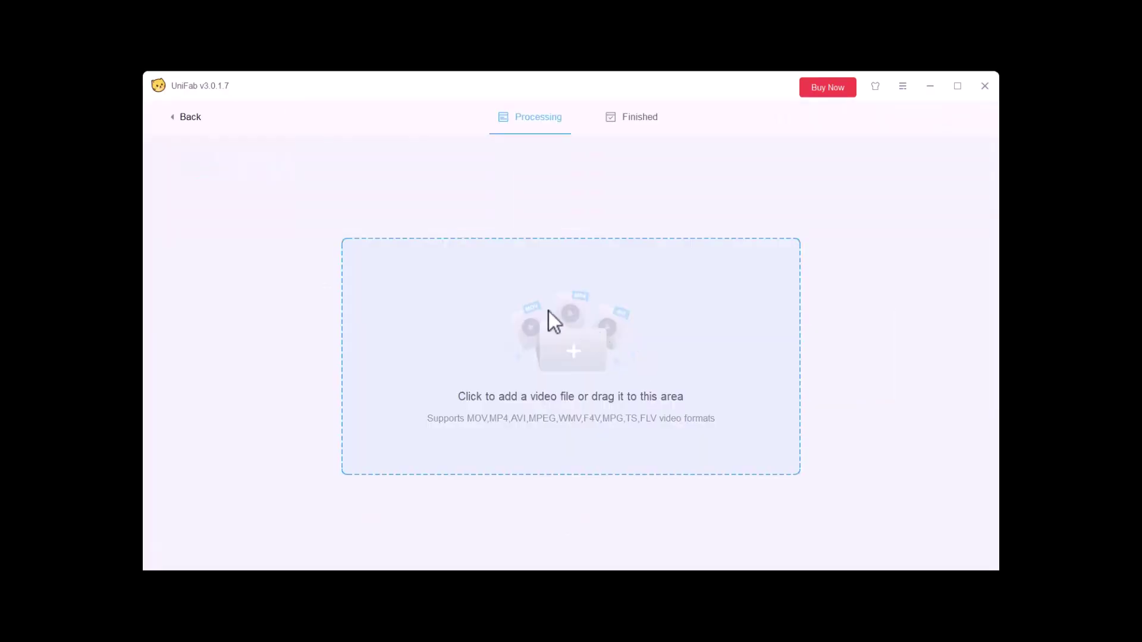
click(511, 318)
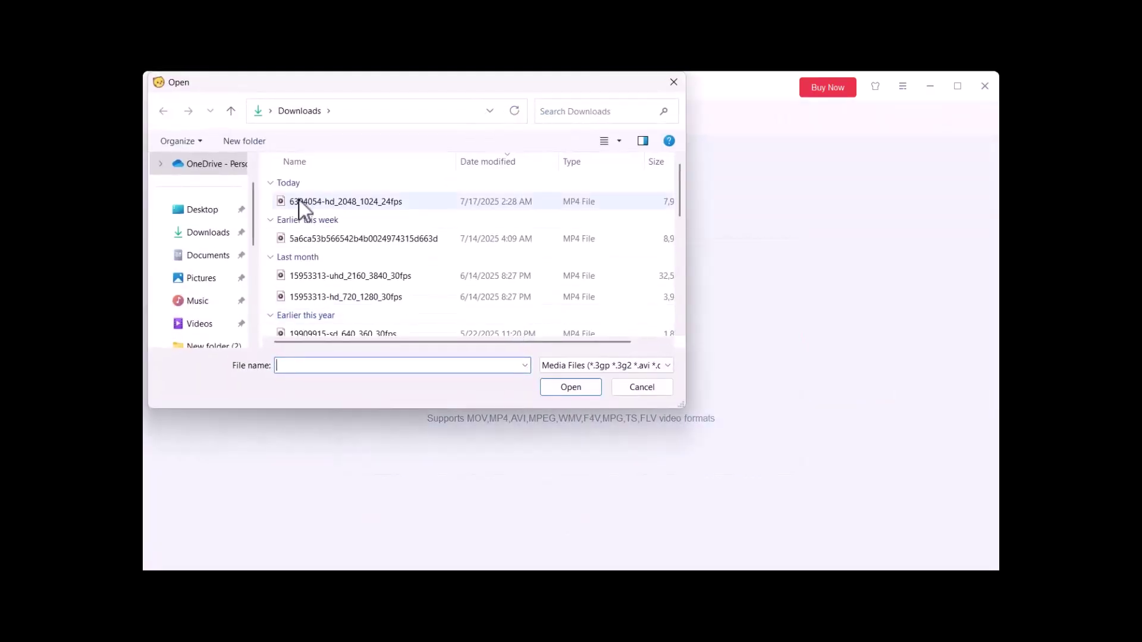
double_click(325, 202)
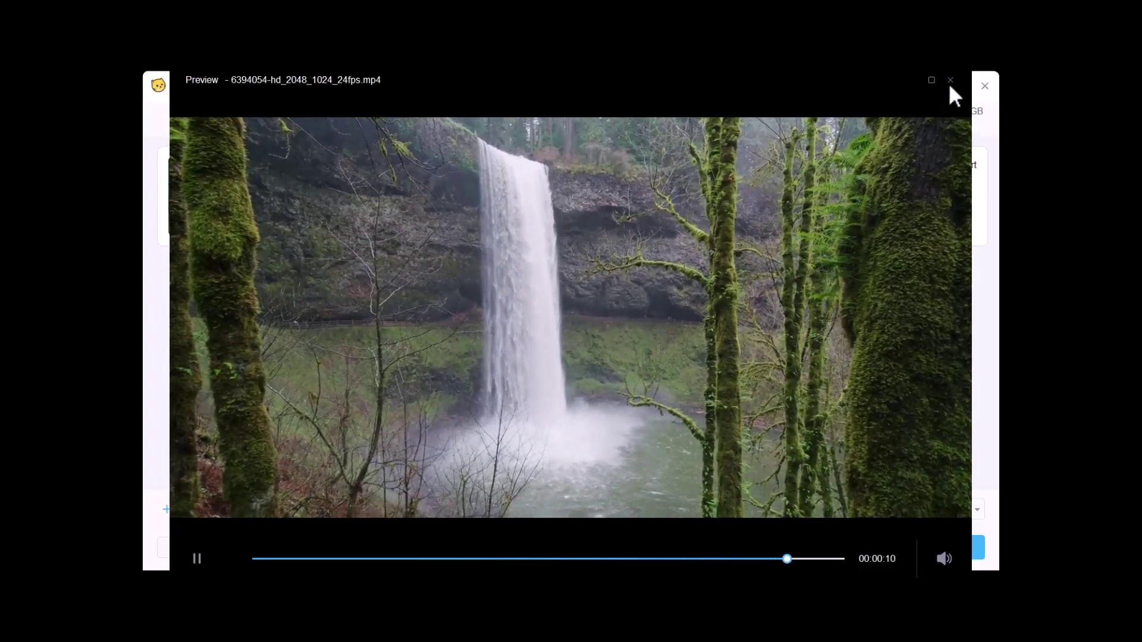
Keep HDR10, HDR DCI-P3 and MP4 output, and set High Video Quality.
click(950, 81)
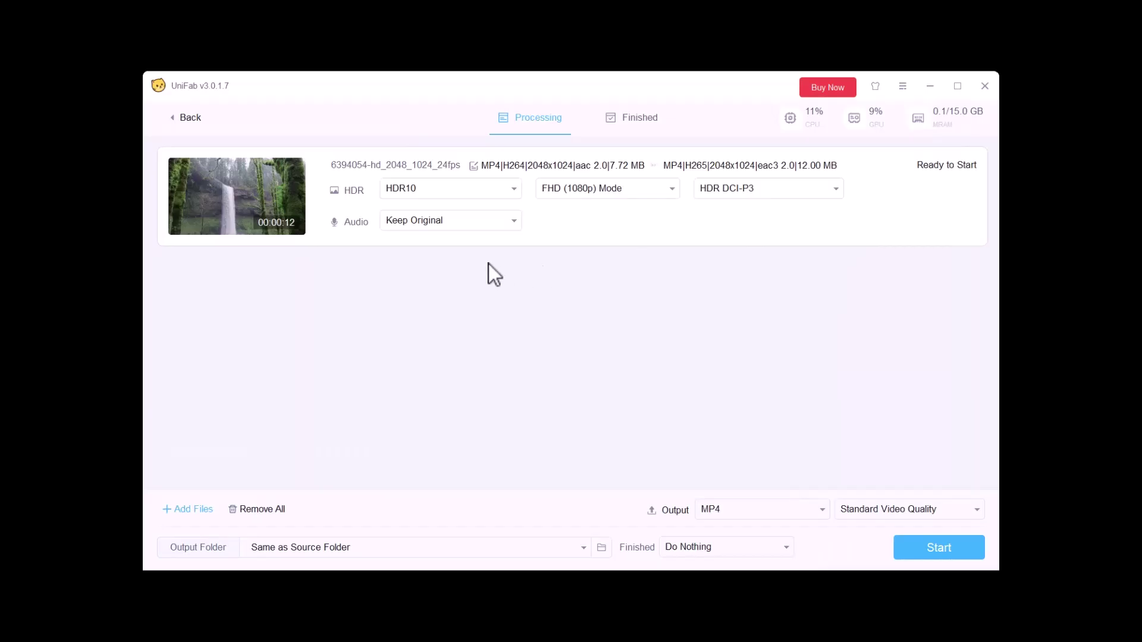
click(469, 197)
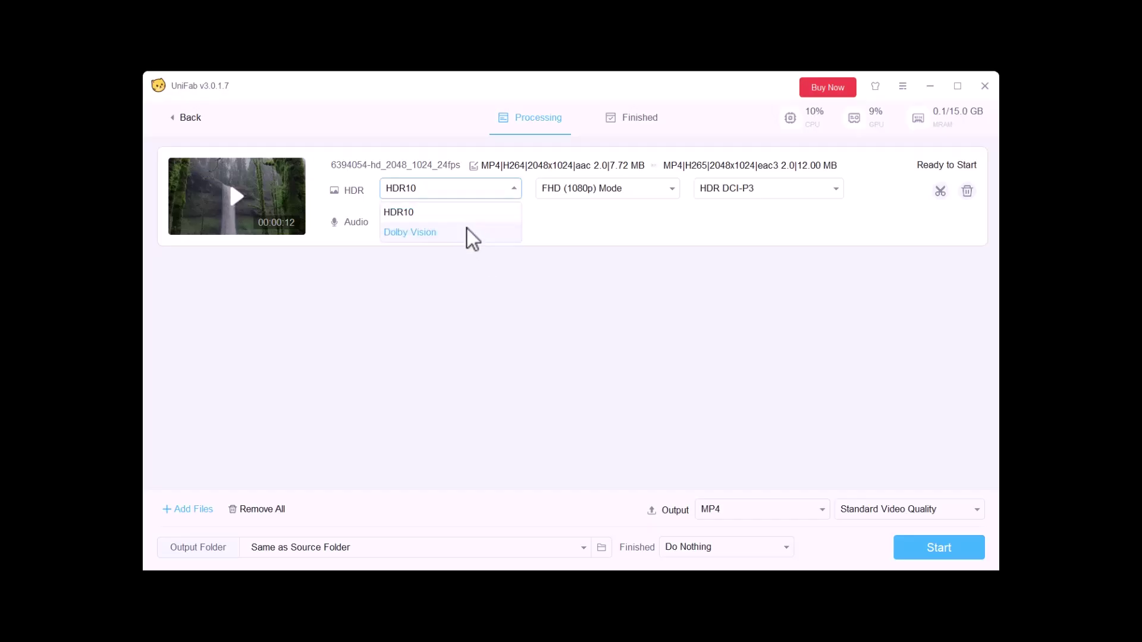
click(465, 255)
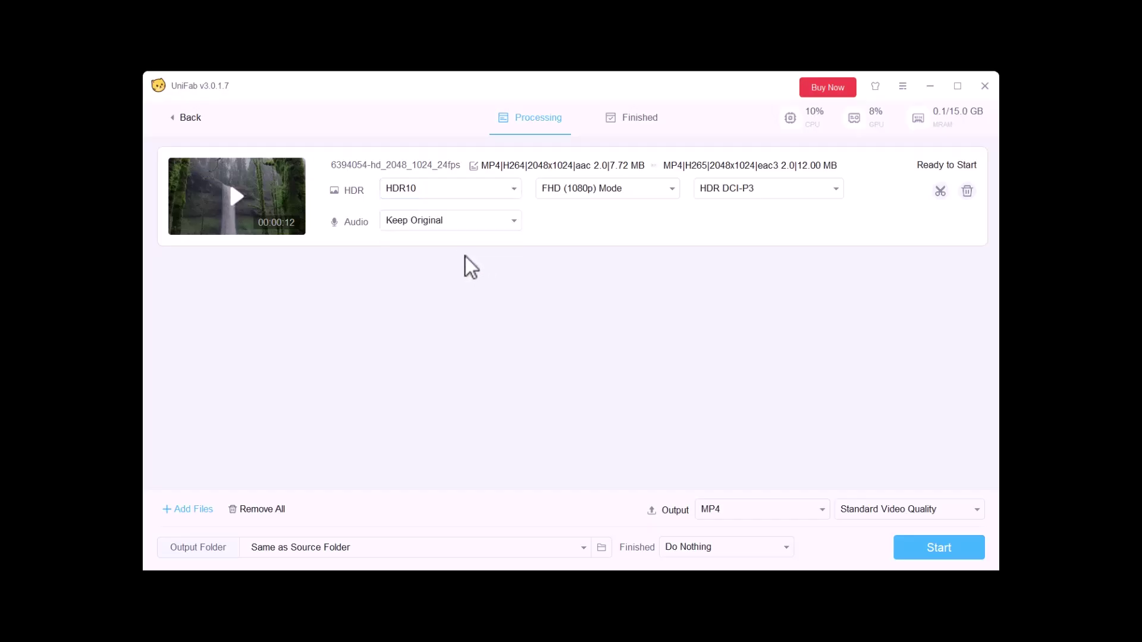
click(610, 190)
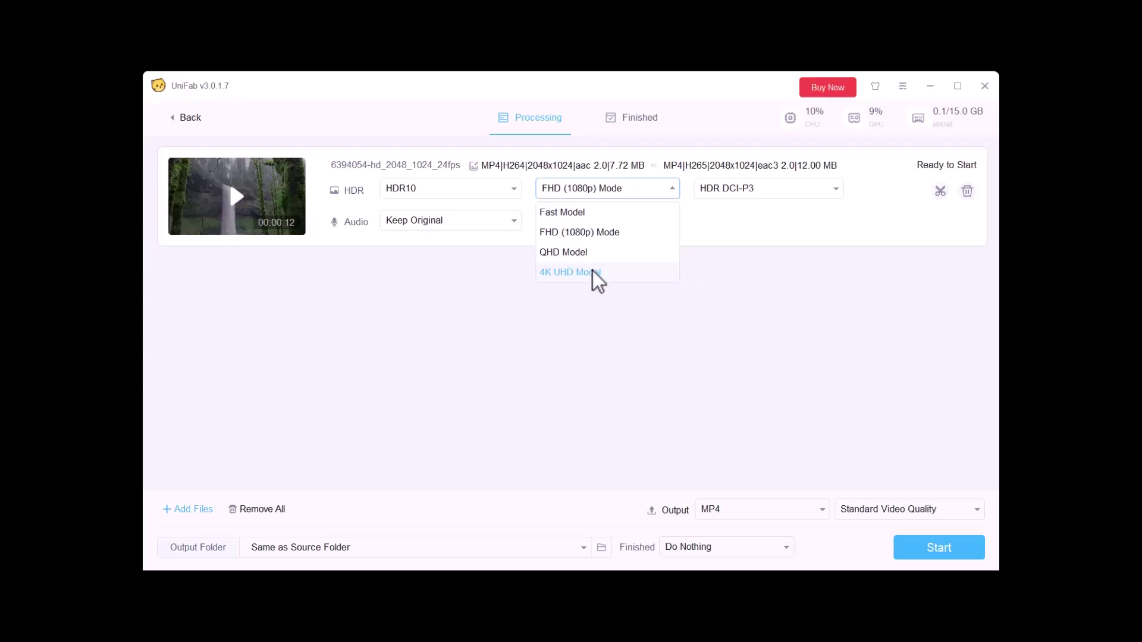
click(769, 190)
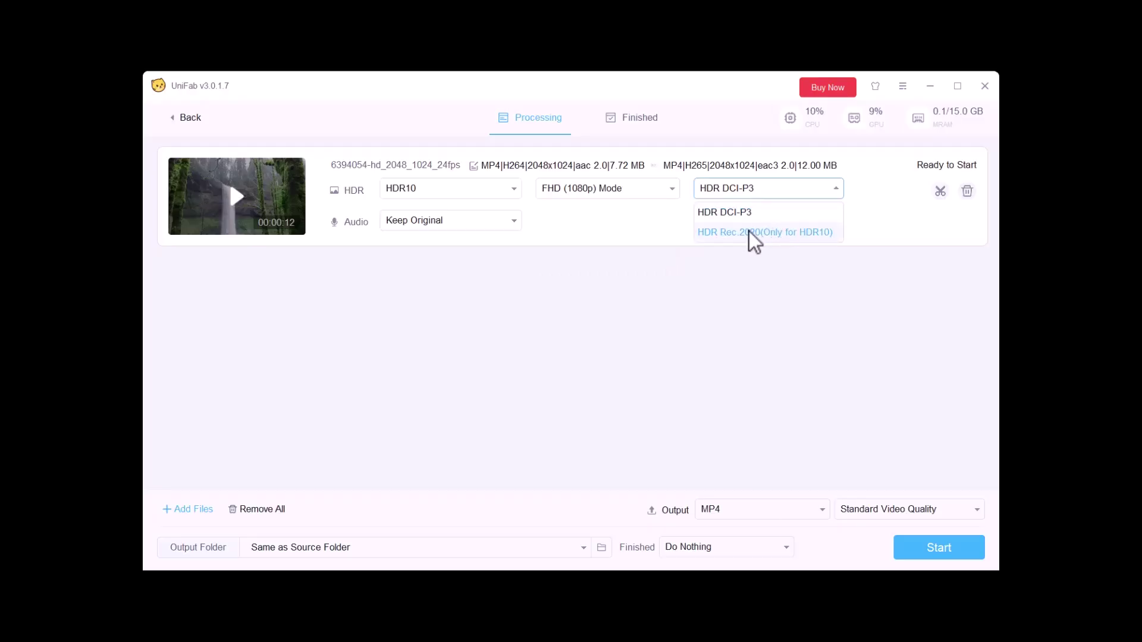
click(619, 323)
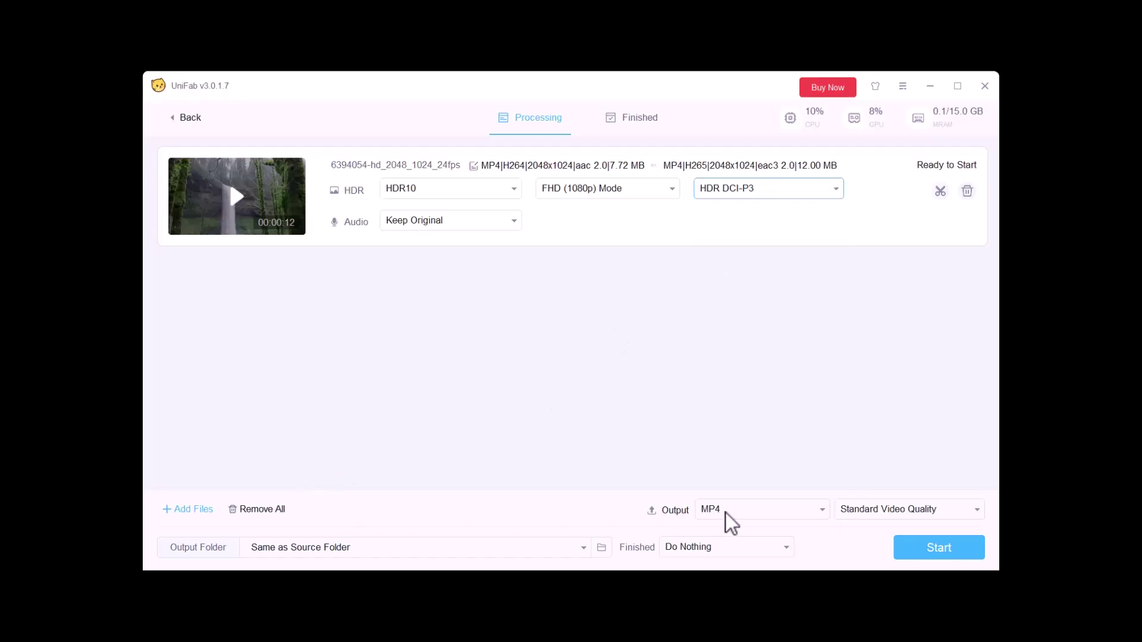
click(751, 516)
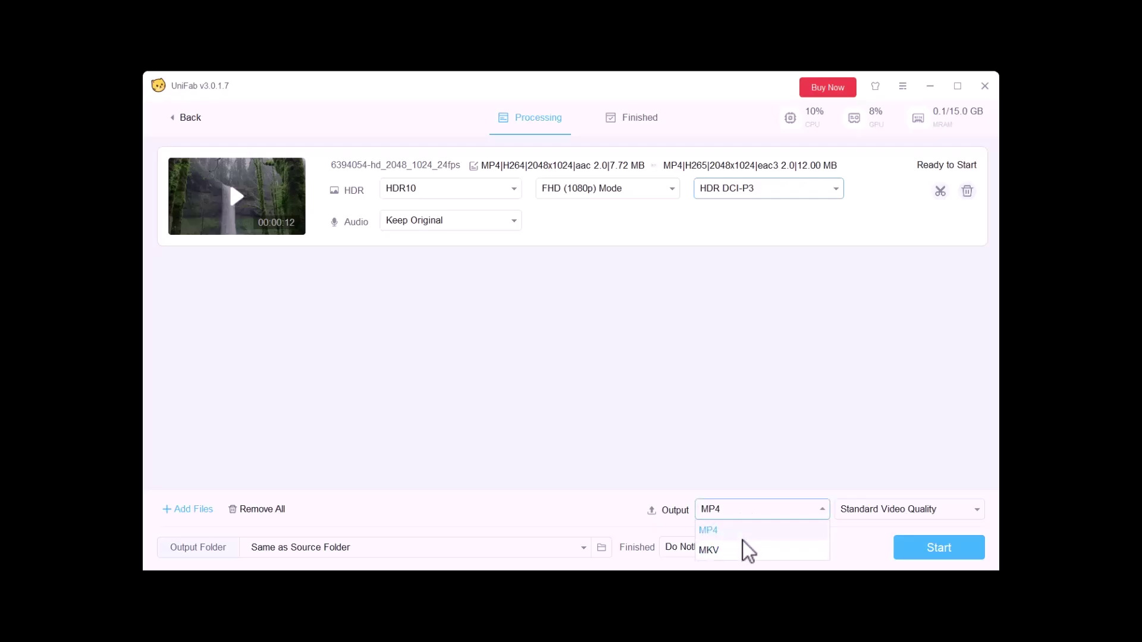
click(747, 527)
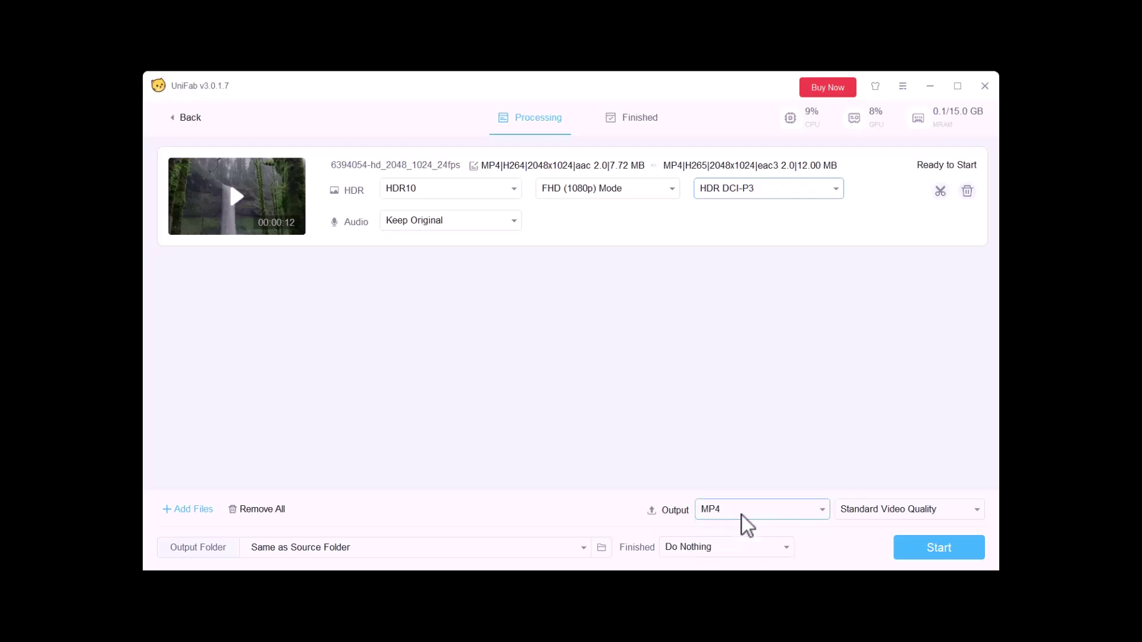
click(874, 511)
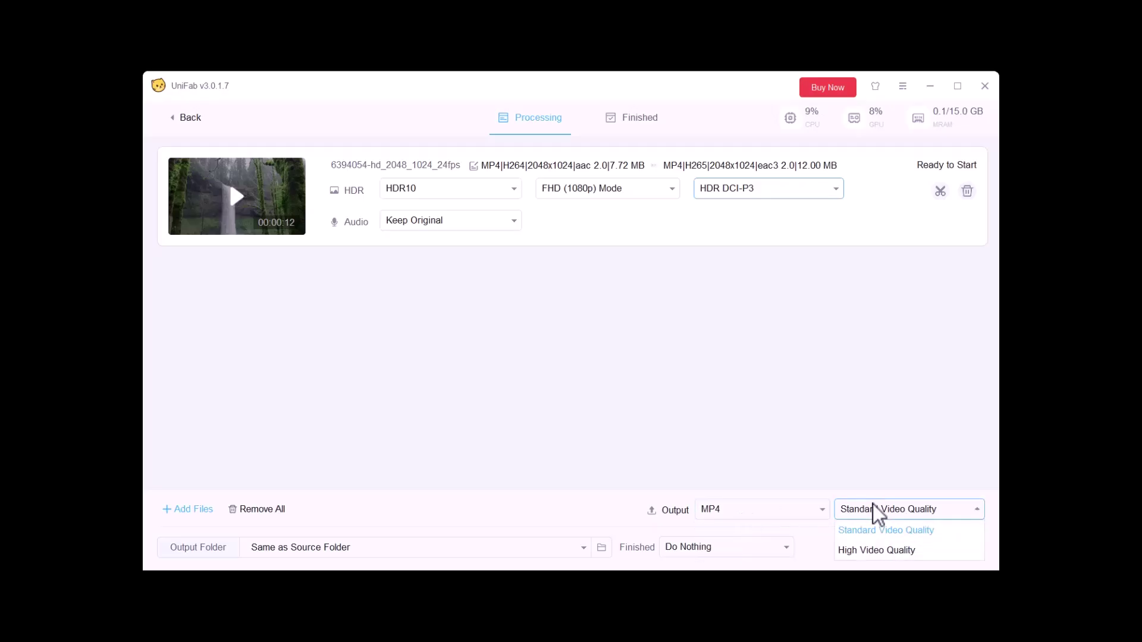
click(870, 549)
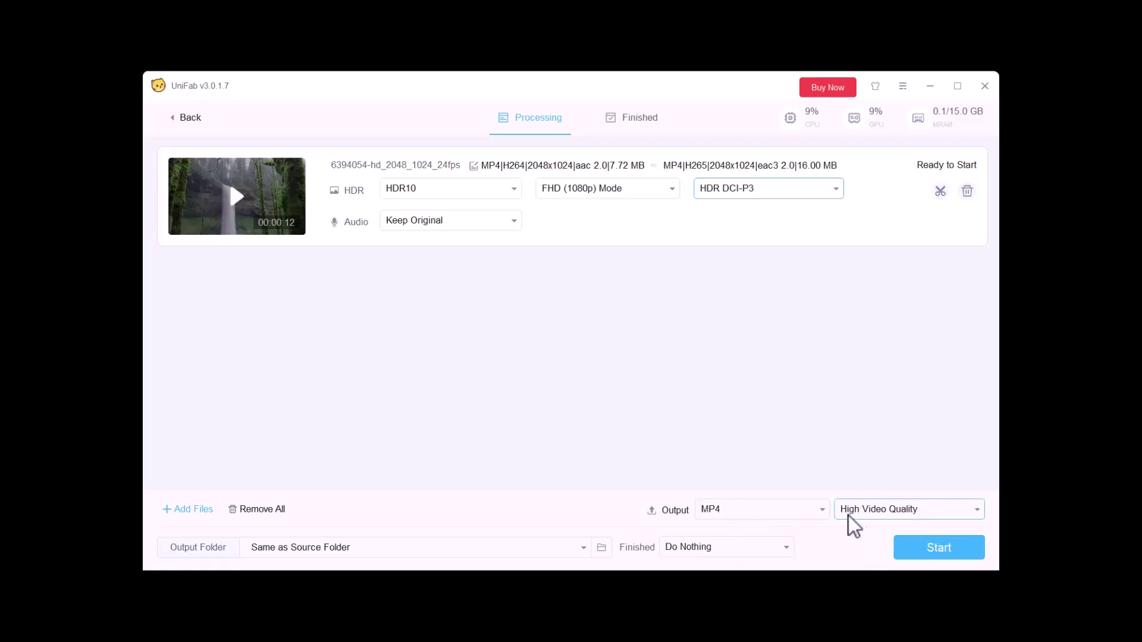
Set the output folder to a folder on New Volume (F:) and start the conversion.
click(600, 550)
click(220, 235)
click(208, 282)
scroll(208, 285, down, 5)
click(214, 298)
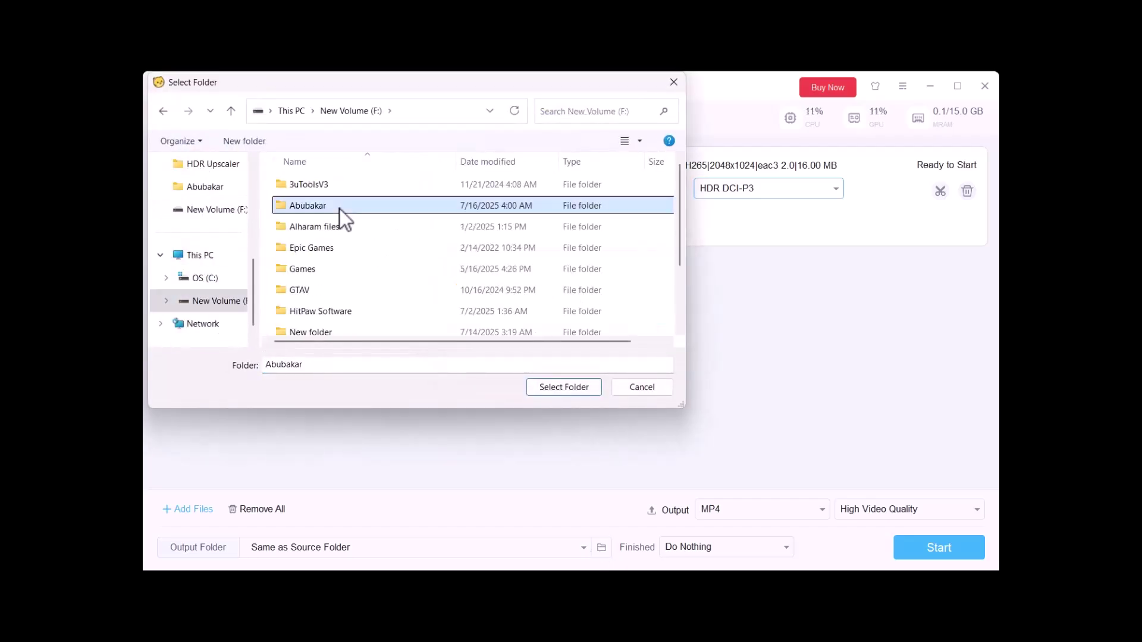
double_click(340, 207)
click(561, 387)
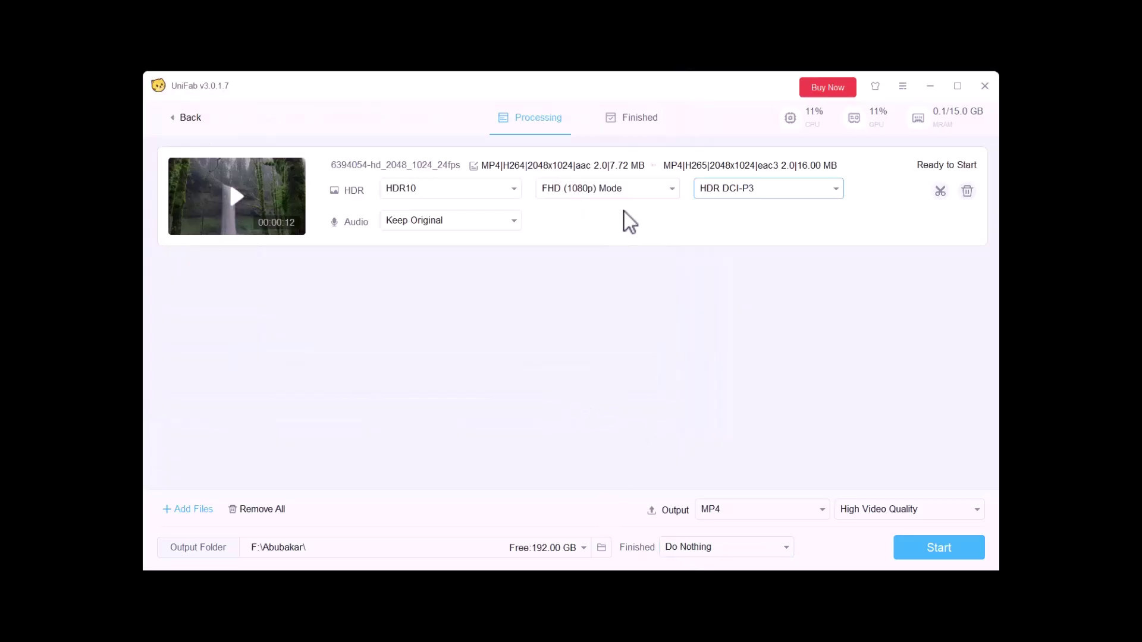
click(934, 547)
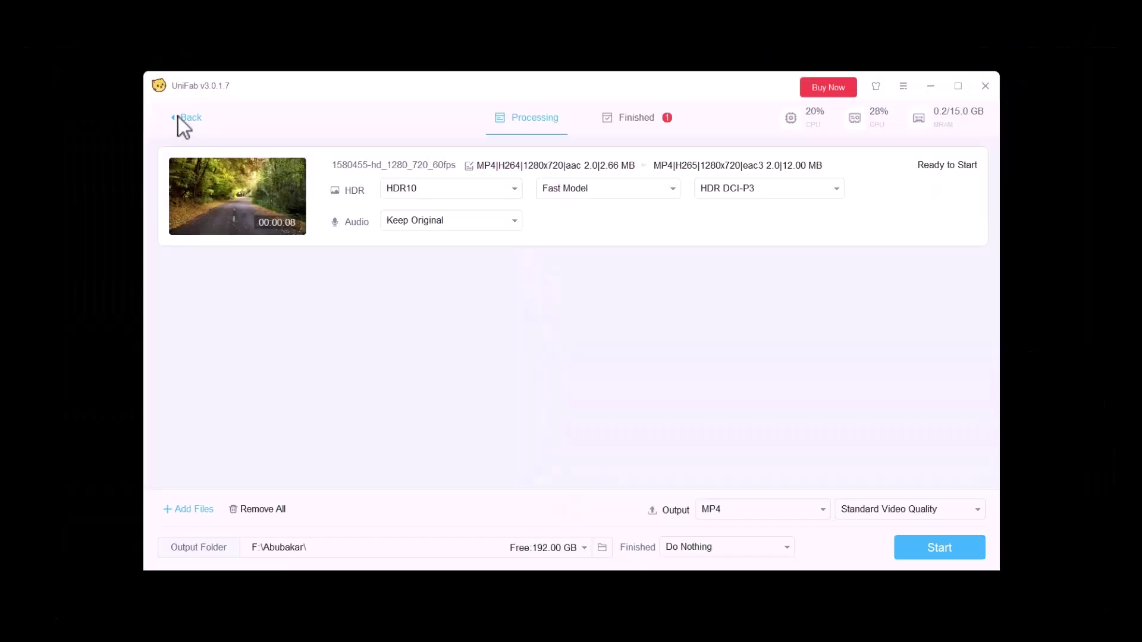
Load 1580455-hd_1280_720_60fps.mp4 from Downloads into HDR Upconverter and preview it.
click(178, 118)
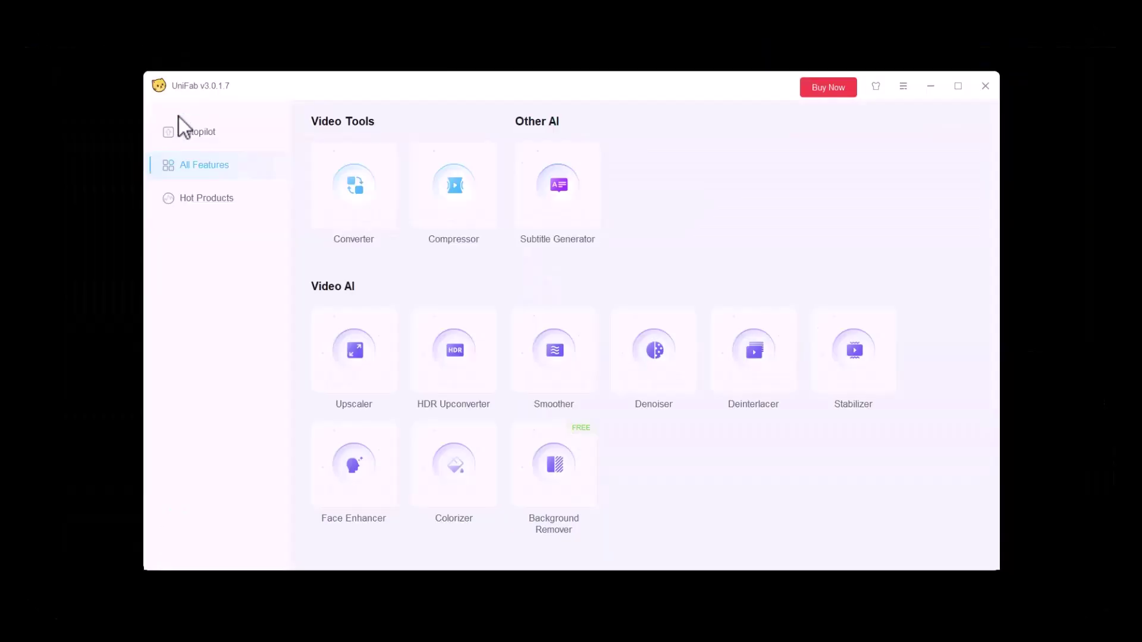
click(419, 330)
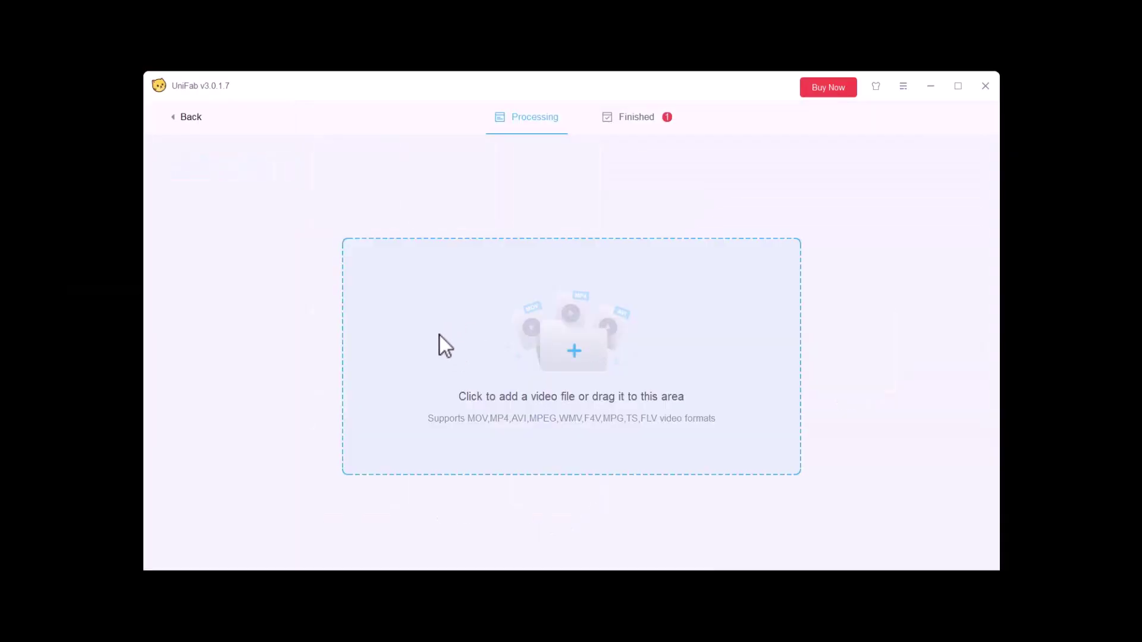
click(487, 344)
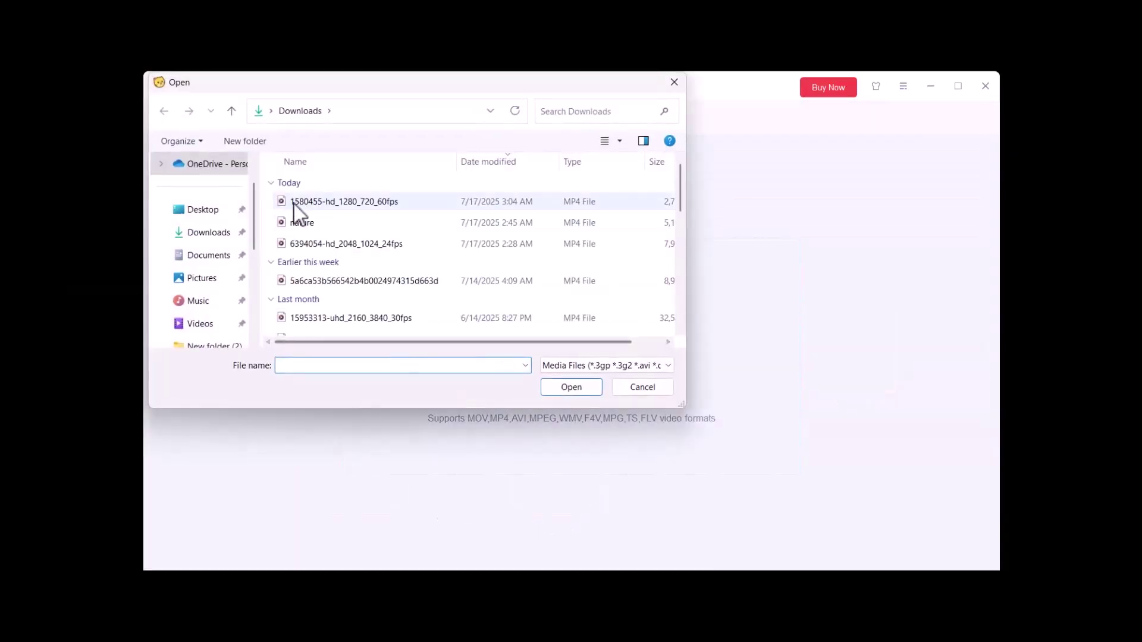
double_click(314, 203)
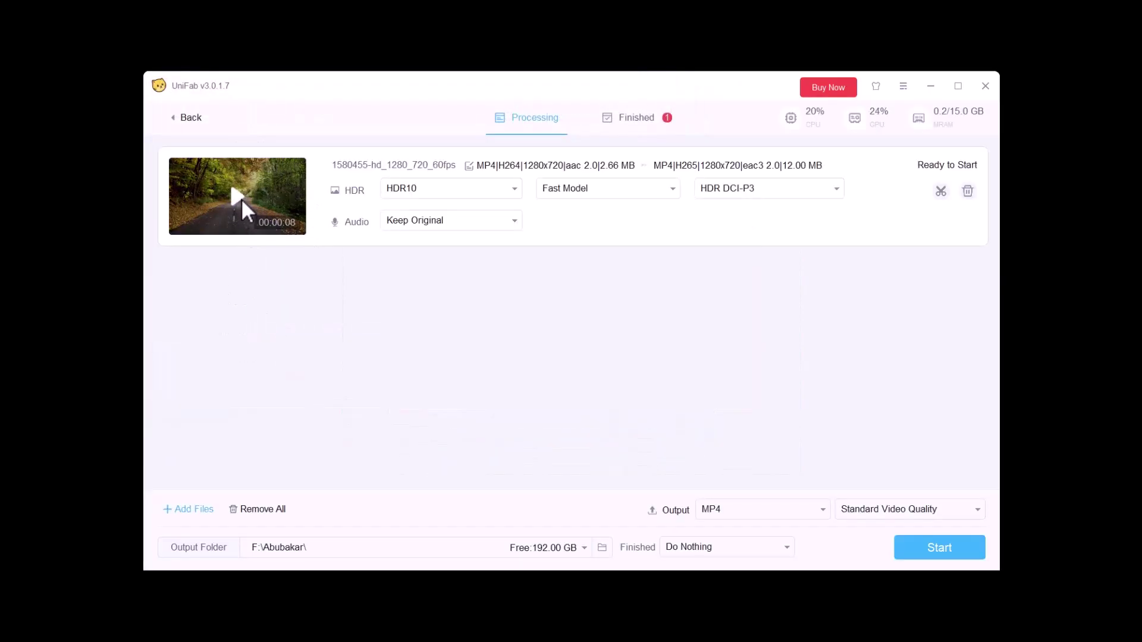
click(241, 198)
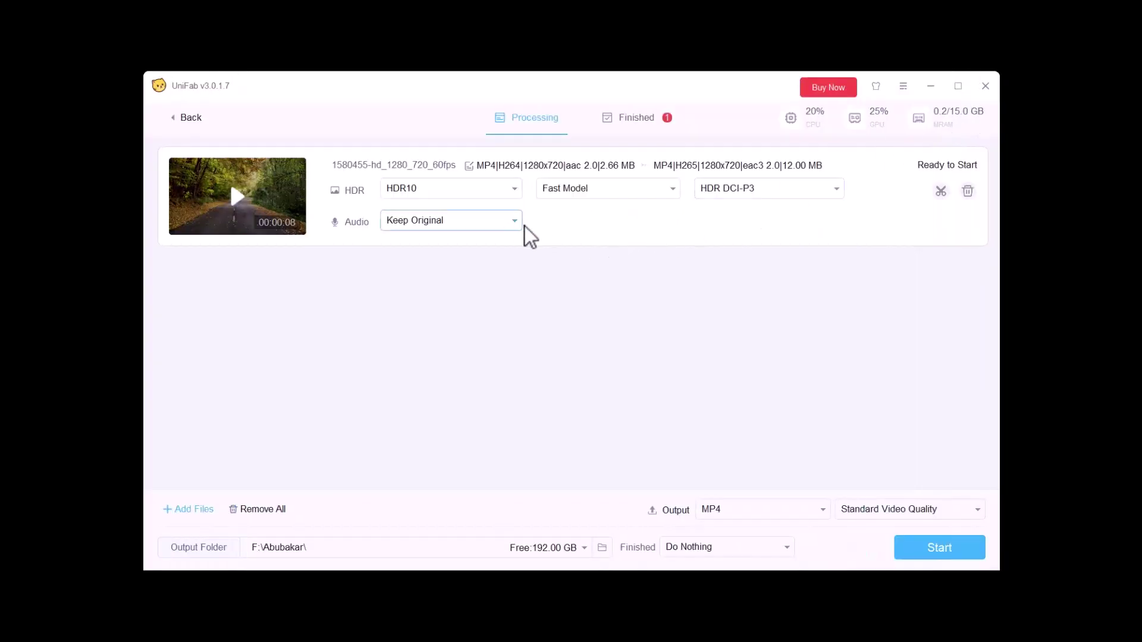
Set the forest road clip to Dolby Vision, FHD (1080p) Mode and High Video Quality.
click(488, 197)
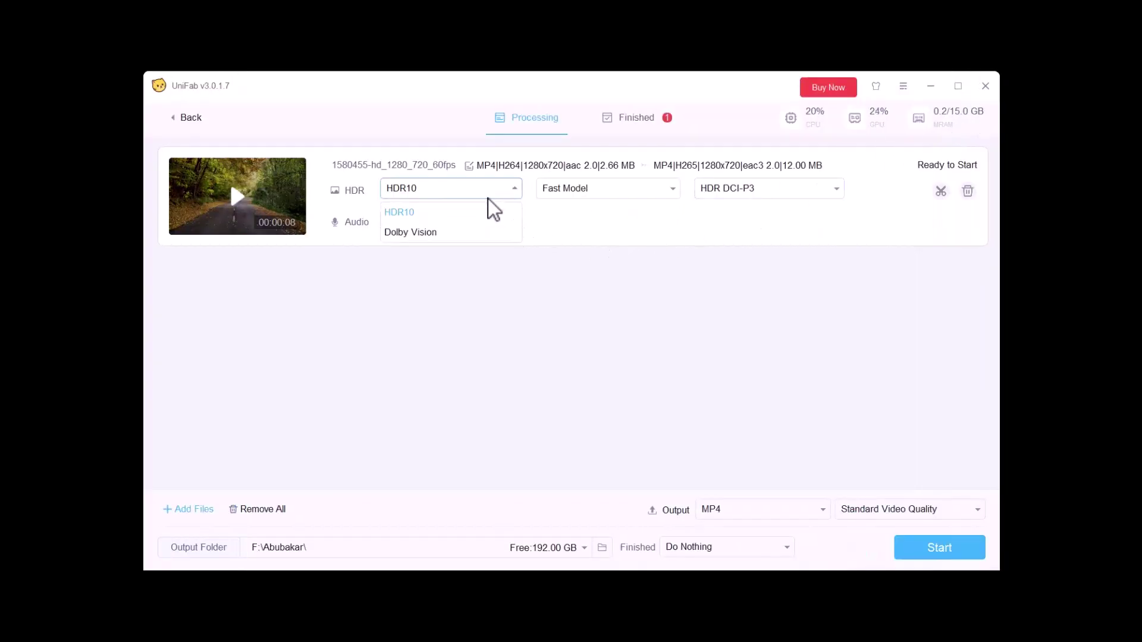
click(476, 233)
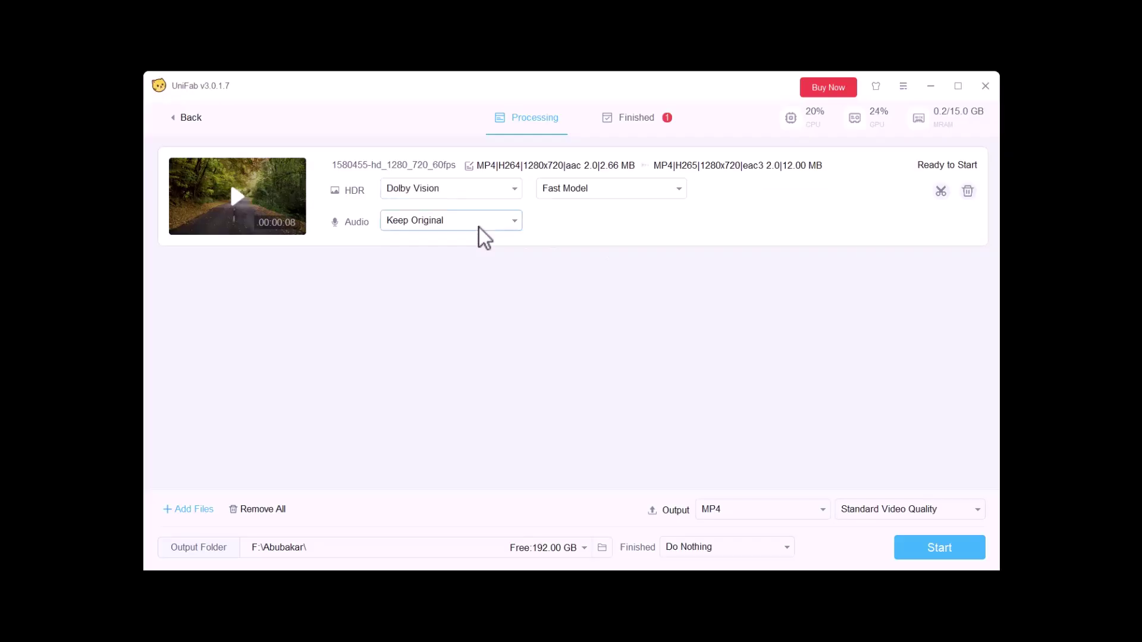
click(567, 191)
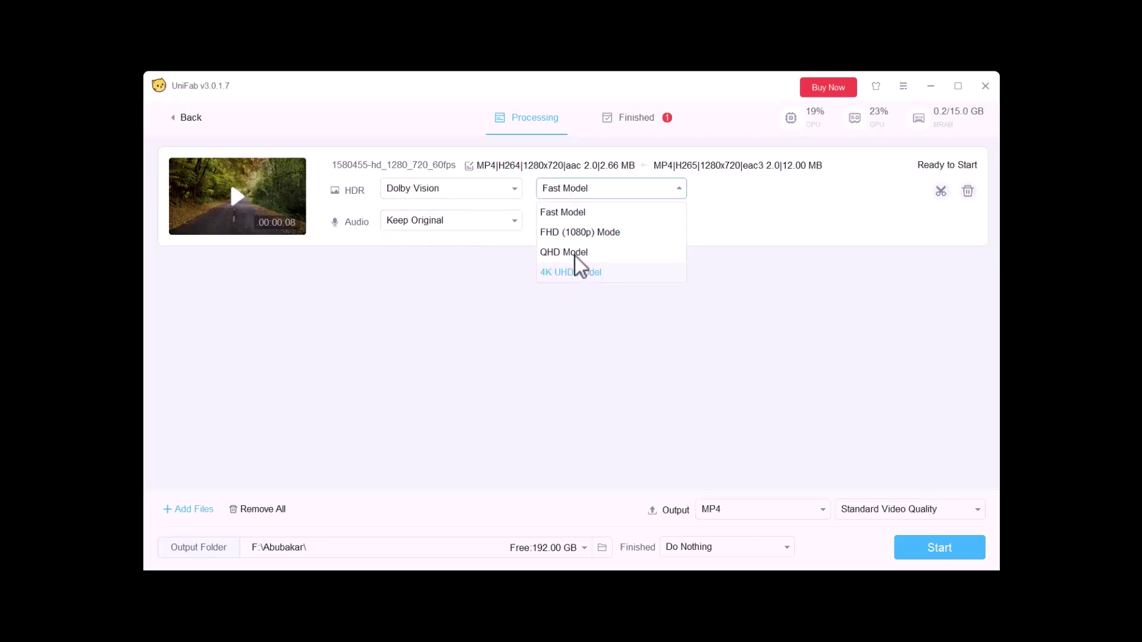
click(577, 235)
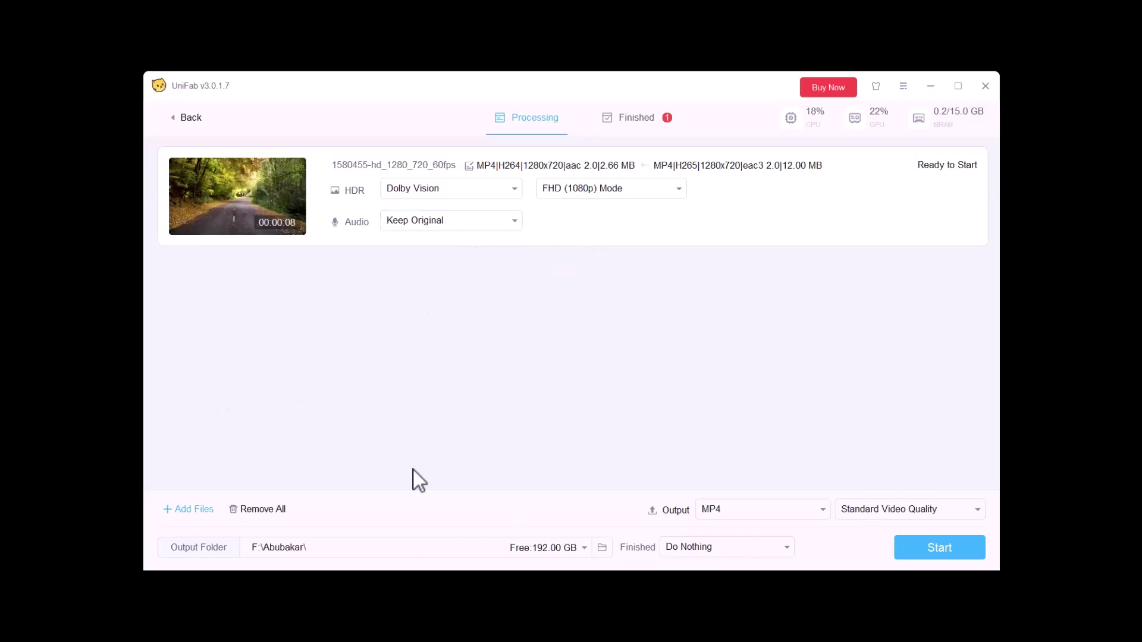
click(907, 513)
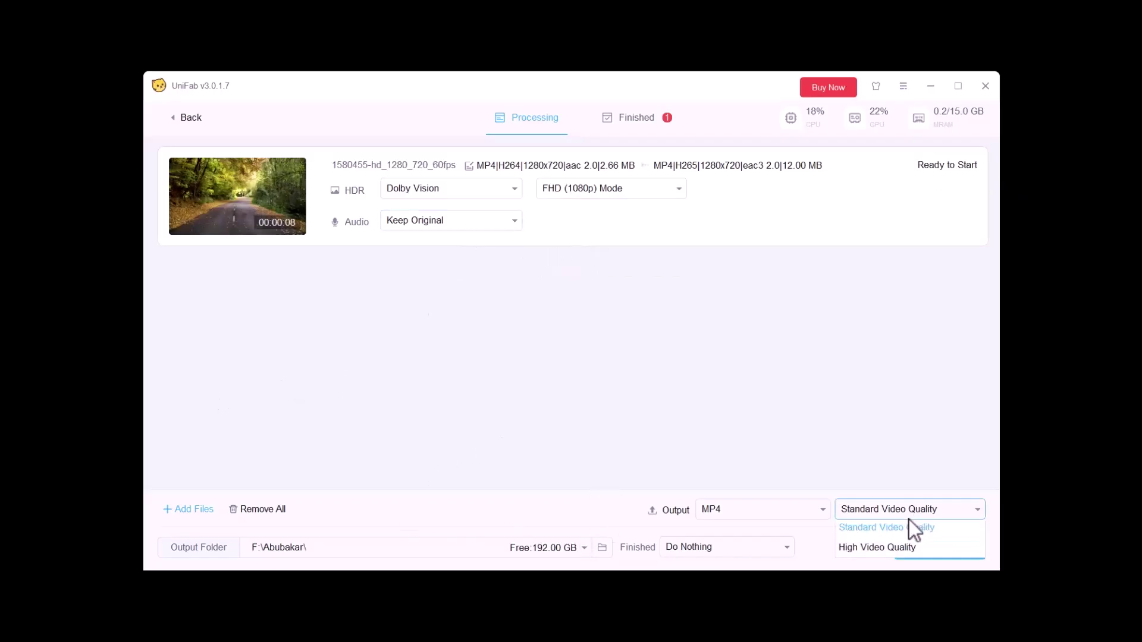
click(877, 561)
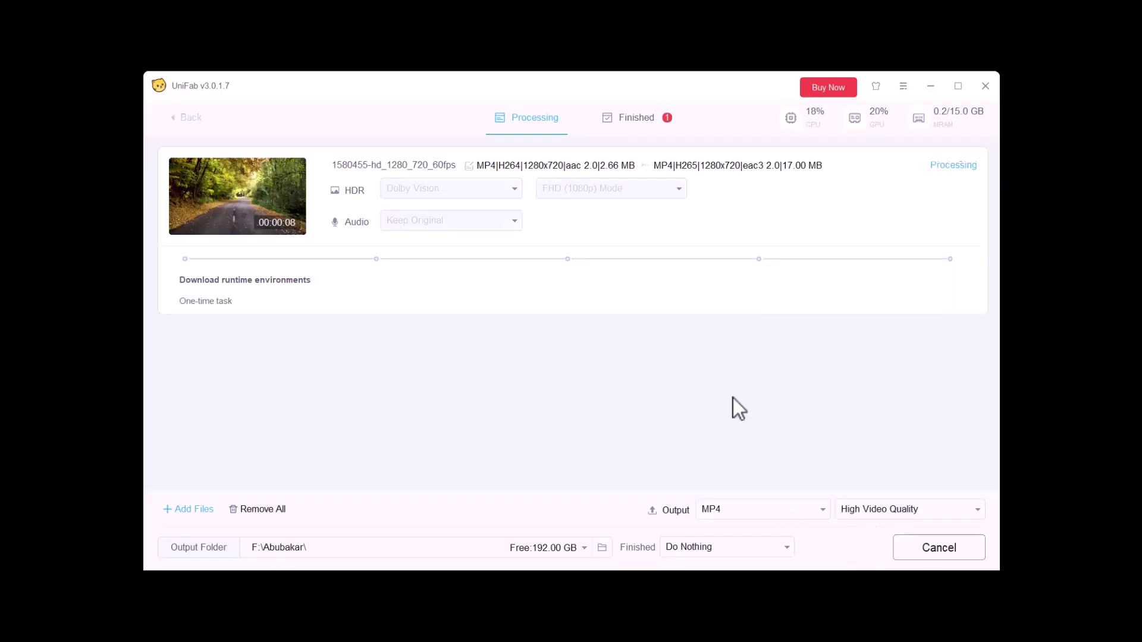